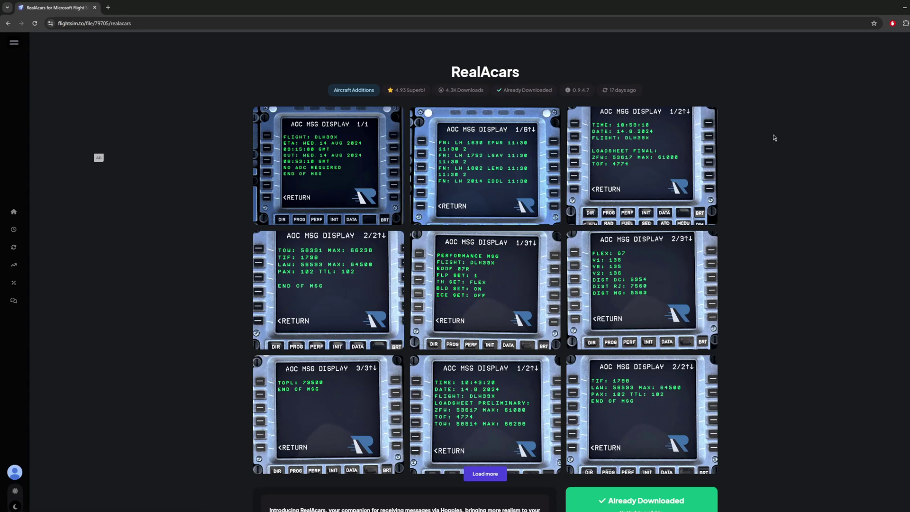
Scroll through the RealAcars Feature Overview, briefly highlighting text in the Send TO Report section
{"action": "scroll", "coordinate": [787, 190], "scroll_direction": "down", "scroll_amount": 2}
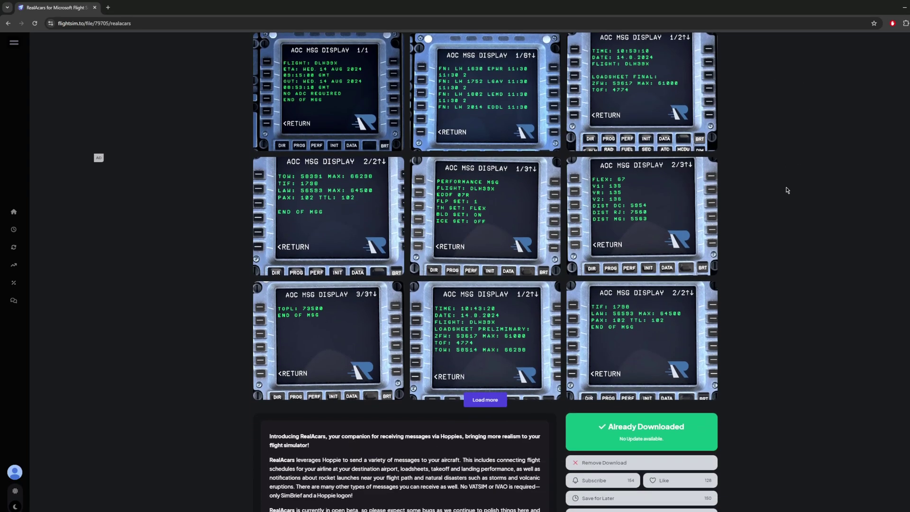
{"action": "scroll", "coordinate": [786, 190], "scroll_direction": "down", "scroll_amount": 2}
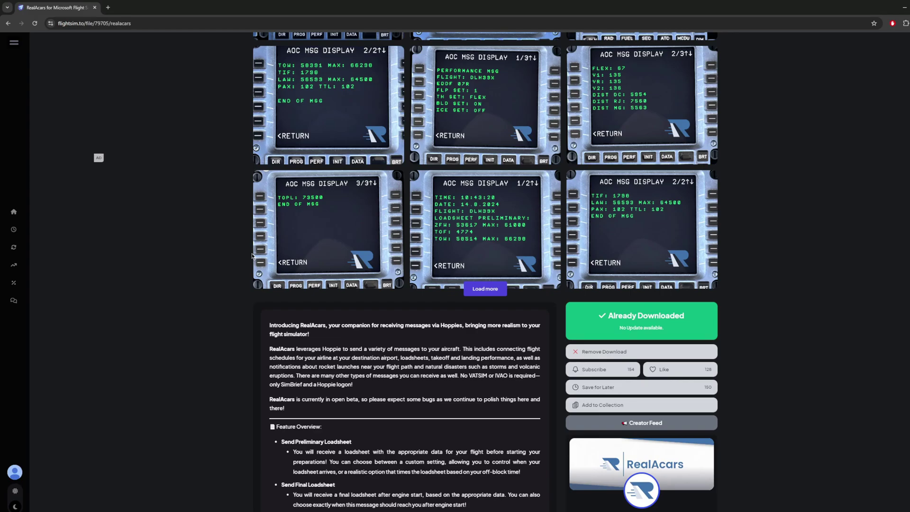
{"action": "scroll", "coordinate": [251, 256], "scroll_direction": "down", "scroll_amount": 2}
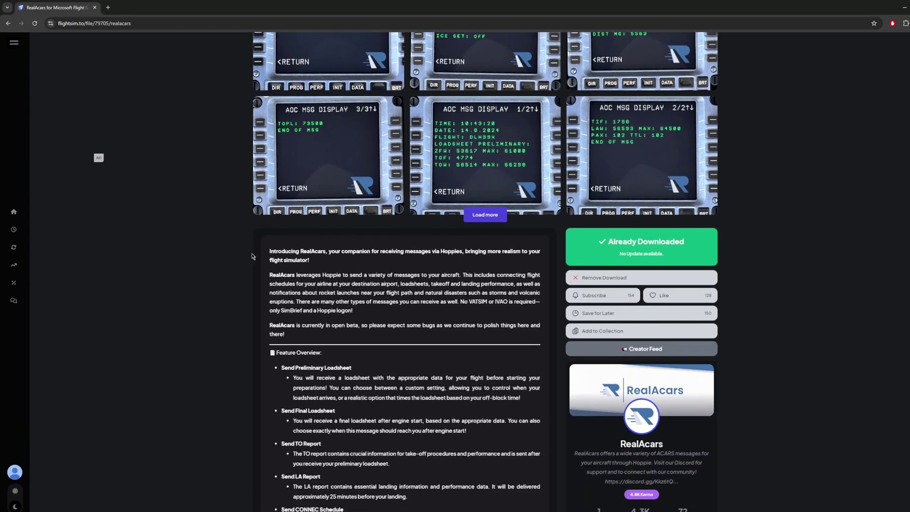
{"action": "scroll", "coordinate": [231, 261], "scroll_direction": "down", "scroll_amount": 3}
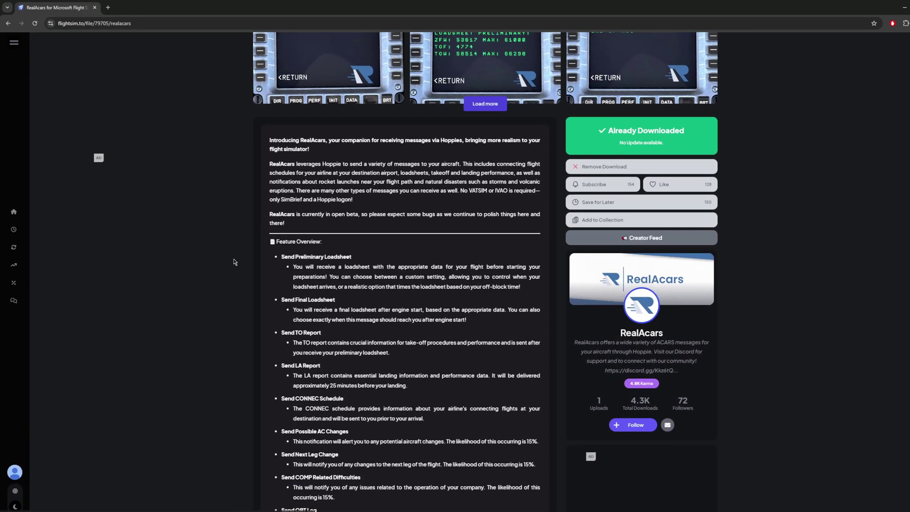
{"action": "left_click_drag", "start_coordinate": [291, 257], "coordinate": [302, 258]}
{"action": "left_click_drag", "start_coordinate": [291, 333], "coordinate": [306, 333]}
{"action": "scroll", "coordinate": [304, 330], "scroll_direction": "down", "scroll_amount": 2}
{"action": "left_click", "coordinate": [303, 327]}
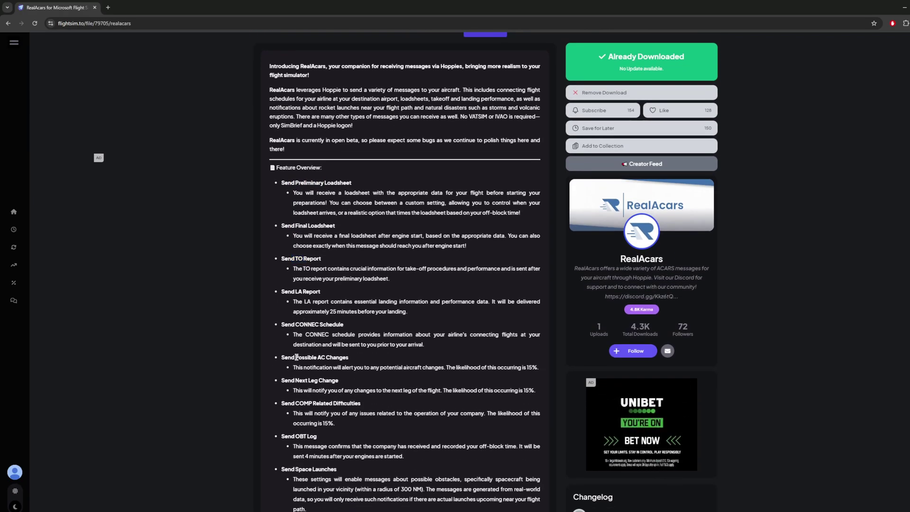
Scroll down to the Compatible Aircraft list showing the A300 and Horizon 787 status
{"action": "scroll", "coordinate": [313, 369], "scroll_direction": "down", "scroll_amount": 2}
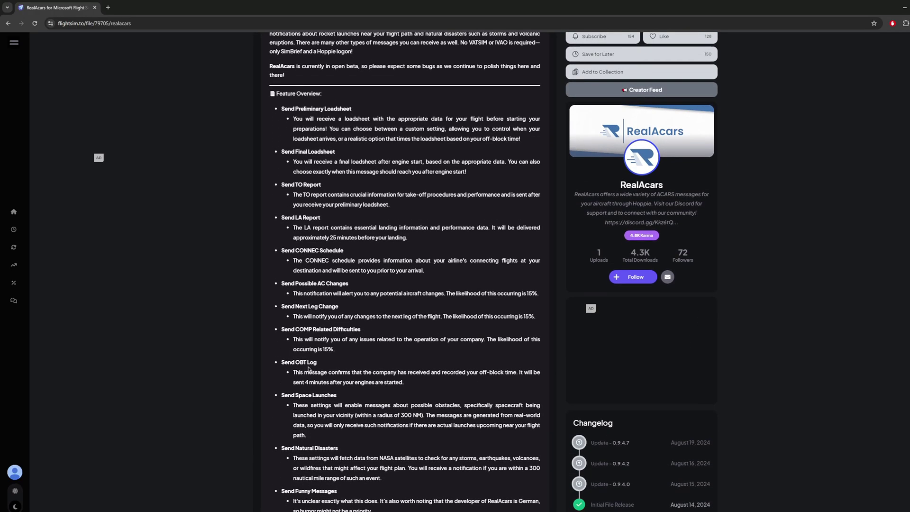
{"action": "scroll", "coordinate": [300, 378], "scroll_direction": "down", "scroll_amount": 4}
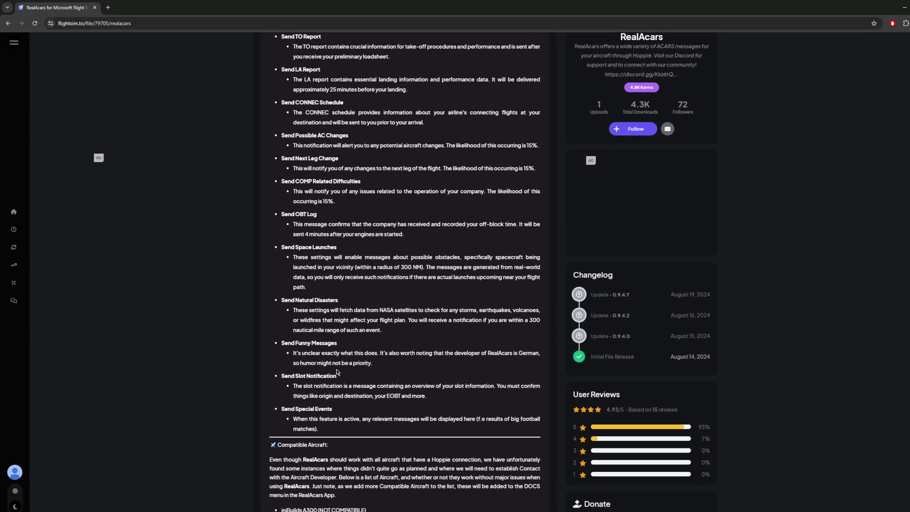
{"action": "scroll", "coordinate": [336, 372], "scroll_direction": "down", "scroll_amount": 3}
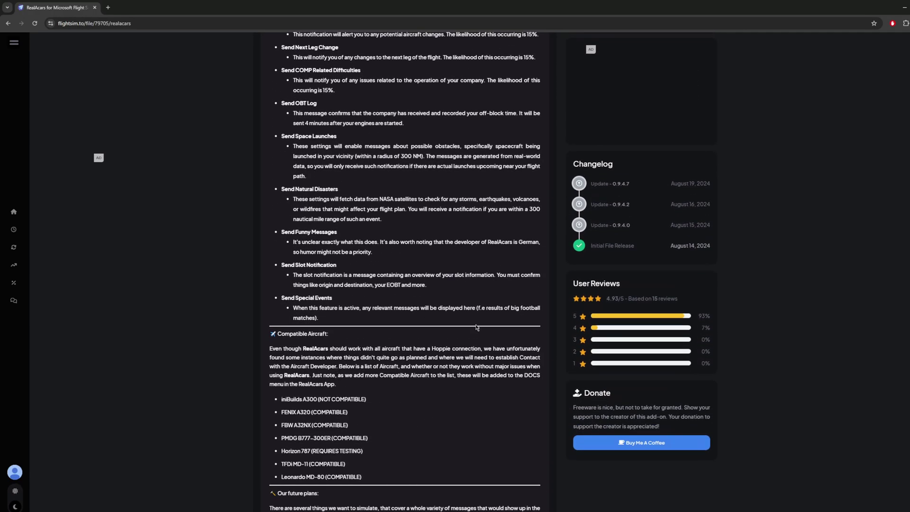
{"action": "scroll", "coordinate": [358, 243], "scroll_direction": "down", "scroll_amount": 4}
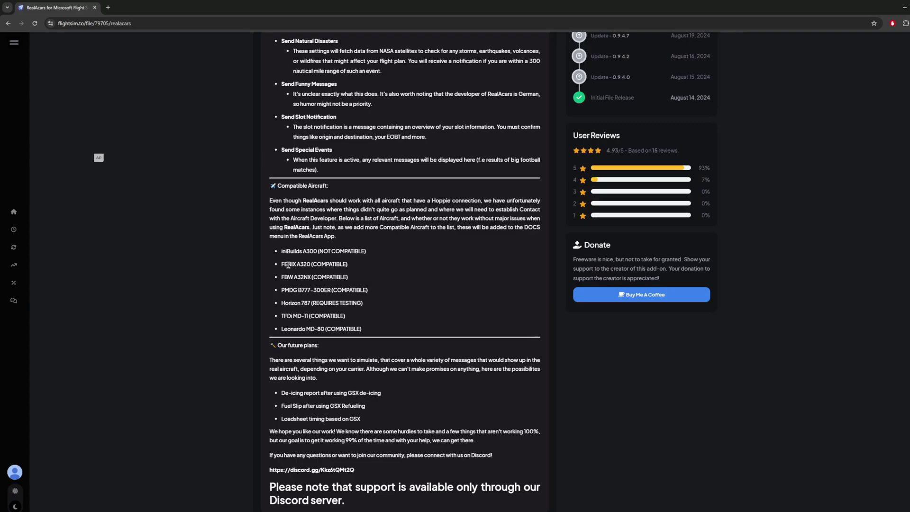
{"action": "left_click_drag", "start_coordinate": [287, 264], "coordinate": [337, 265]}
{"action": "left_click", "coordinate": [335, 266]}
{"action": "left_click_drag", "start_coordinate": [281, 250], "coordinate": [376, 329]}
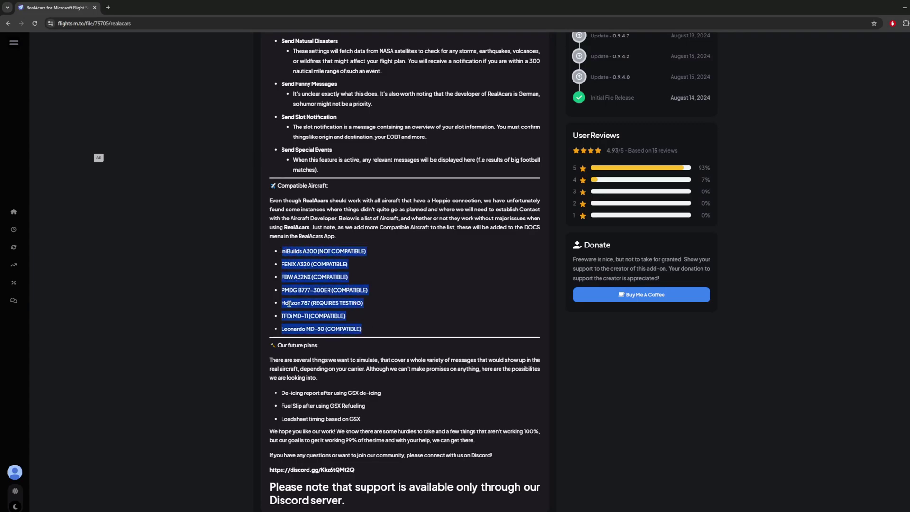
{"action": "left_click", "coordinate": [338, 283]}
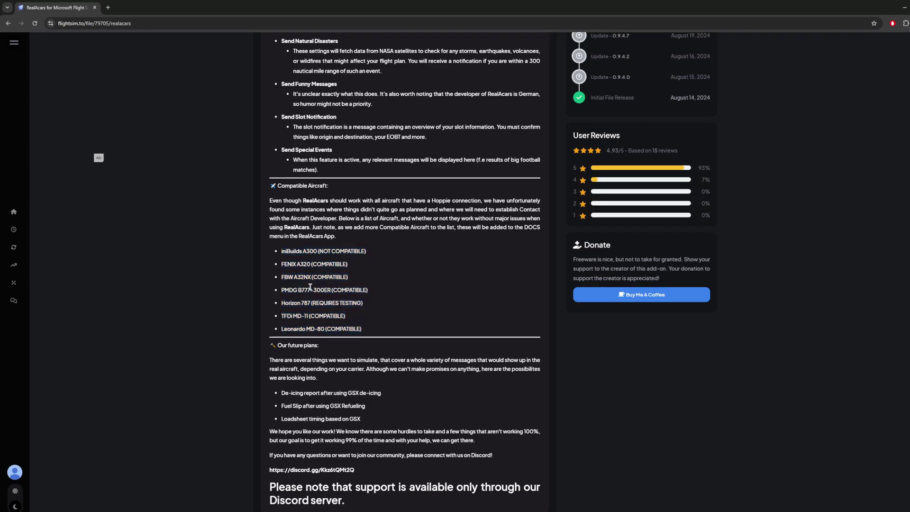
{"action": "left_click_drag", "start_coordinate": [296, 290], "coordinate": [350, 290]}
{"action": "left_click", "coordinate": [350, 290]}
{"action": "left_click_drag", "start_coordinate": [285, 264], "coordinate": [342, 262]}
{"action": "left_click", "coordinate": [341, 262]}
{"action": "scroll", "coordinate": [342, 261], "scroll_direction": "down", "scroll_amount": 2}
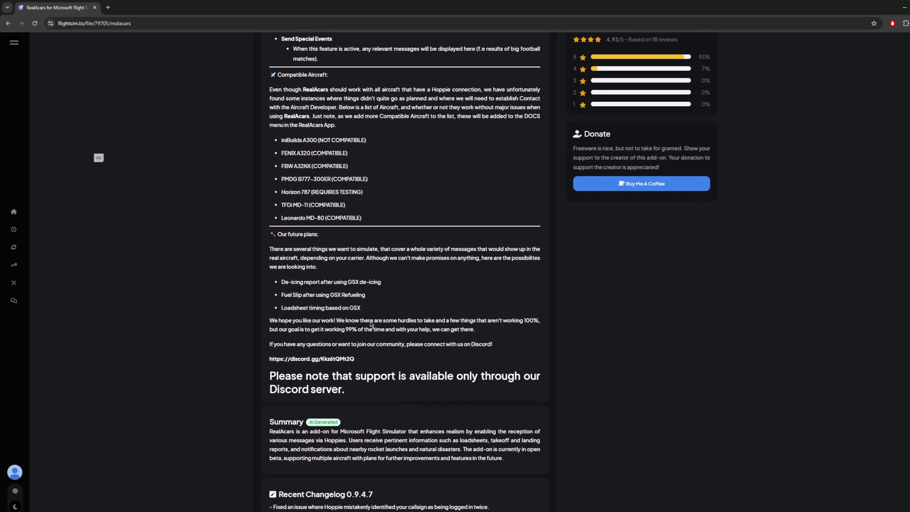
{"action": "scroll", "coordinate": [405, 298], "scroll_direction": "down", "scroll_amount": 5}
{"action": "scroll", "coordinate": [164, 287], "scroll_direction": "up", "scroll_amount": 2}
{"action": "scroll", "coordinate": [164, 287], "scroll_direction": "up", "scroll_amount": 20}
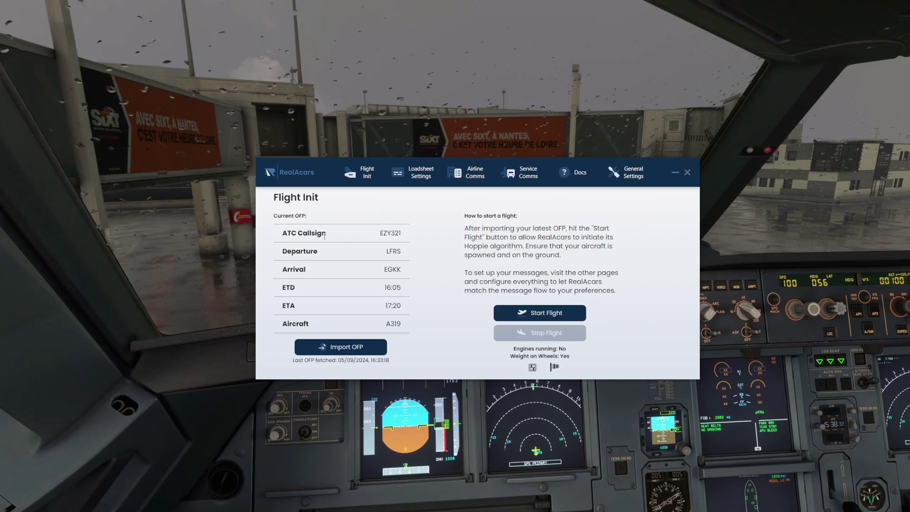
Review the flight's callsign, departure and arrival, then switch to the General Settings page
{"action": "left_click_drag", "start_coordinate": [380, 233], "coordinate": [406, 324]}
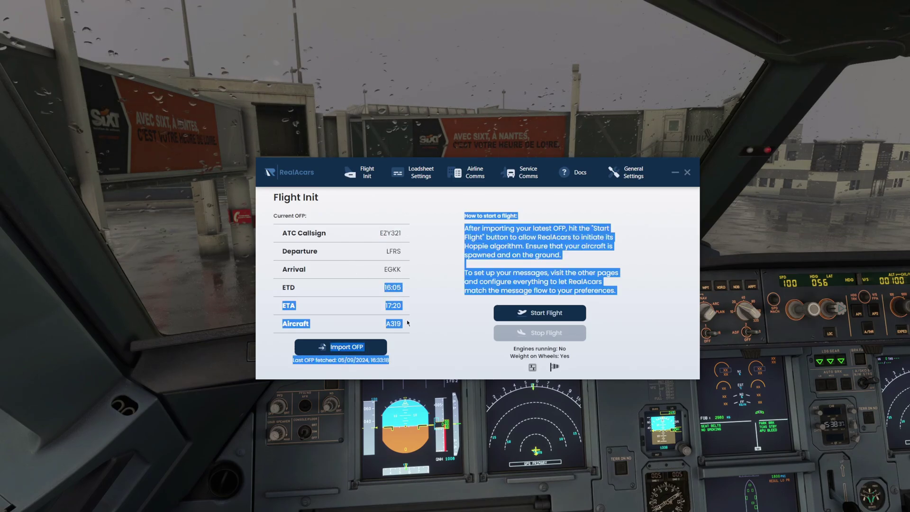
{"action": "left_click", "coordinate": [334, 252]}
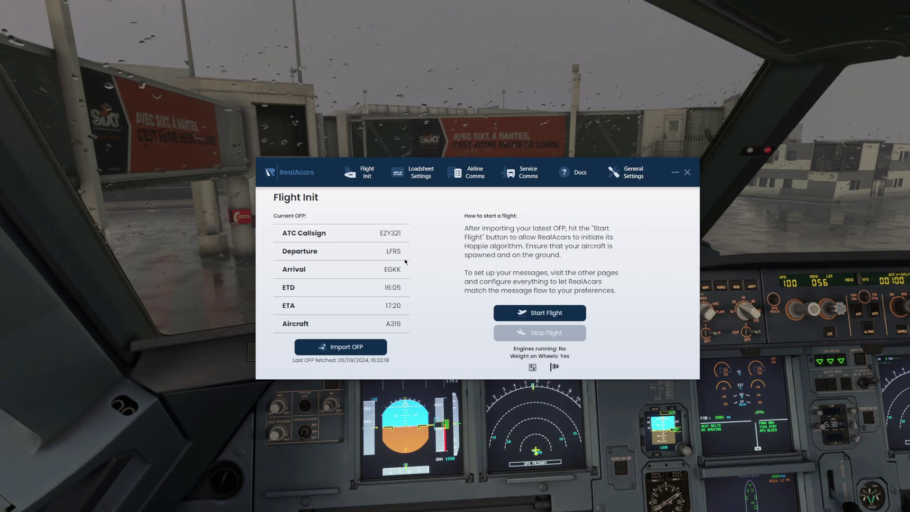
{"action": "left_click", "coordinate": [614, 183]}
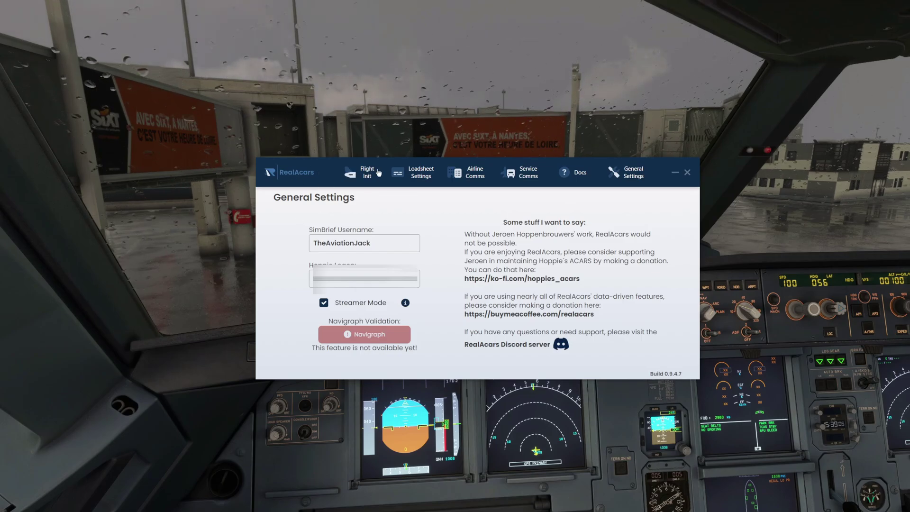
On the Loadsheet Settings page, enable 'Send preliminary loadsheet' and 'Send final loadsheet'
{"action": "left_click", "coordinate": [392, 172]}
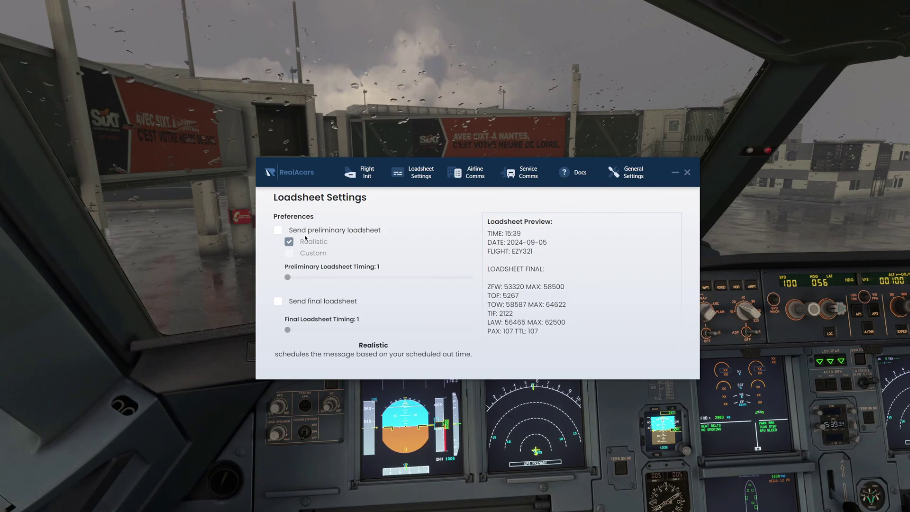
{"action": "left_click", "coordinate": [279, 230]}
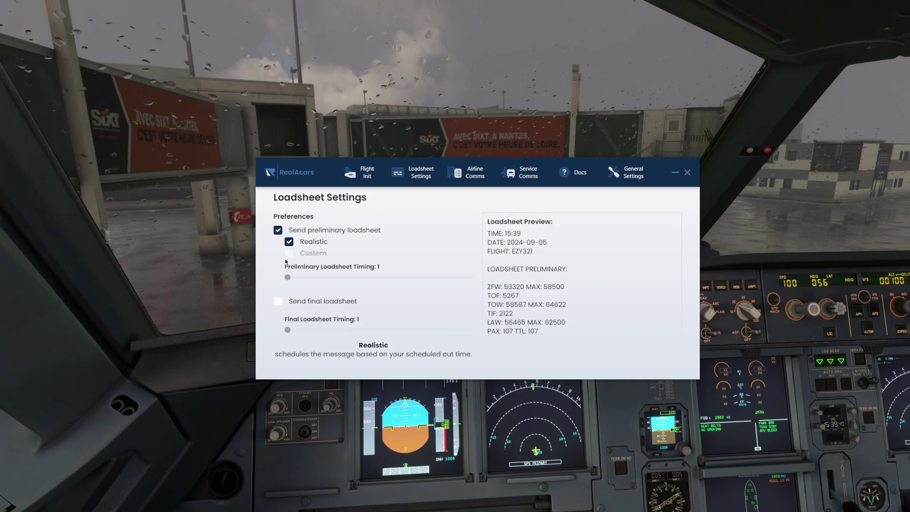
{"action": "left_click", "coordinate": [277, 301]}
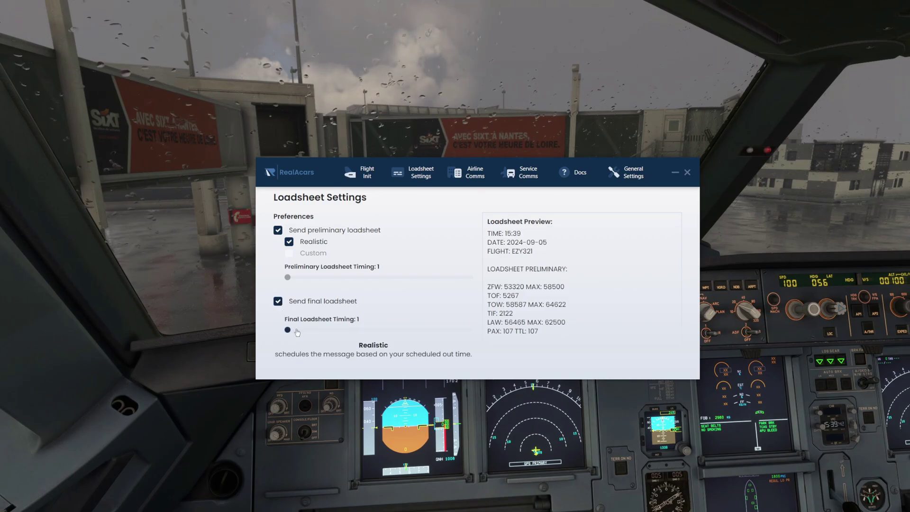